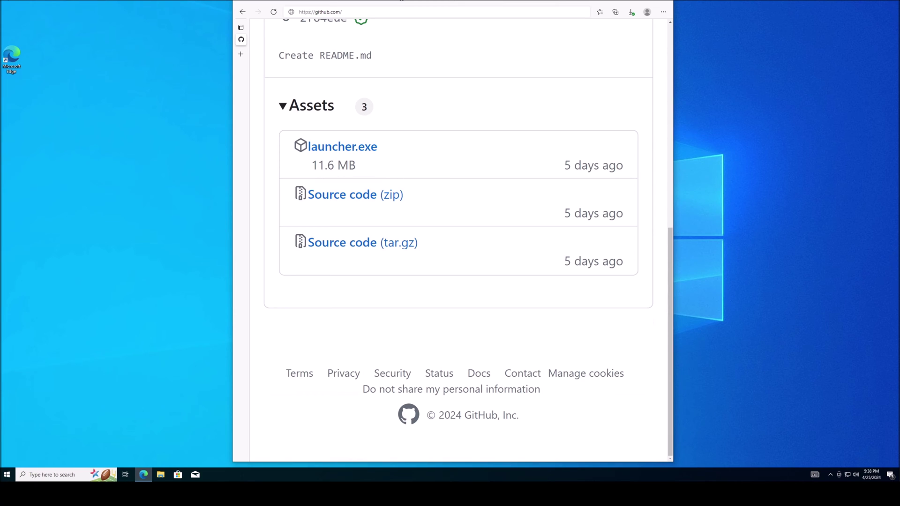
Step: Download launcher.exe from the GitHub release Assets and check its SmartScreen-blocked entry in Downloads
{"action": "left_click", "coordinate": [342, 146]}
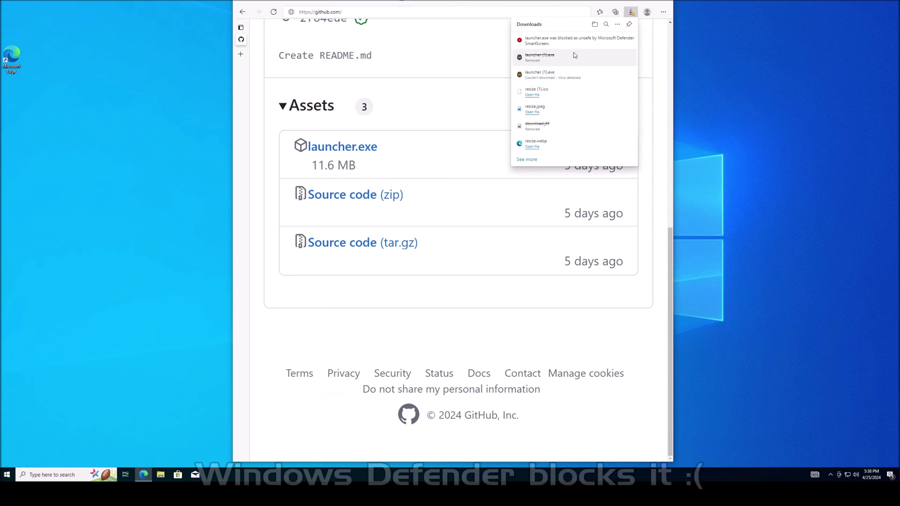
{"action": "mouse_move", "coordinate": [590, 47]}
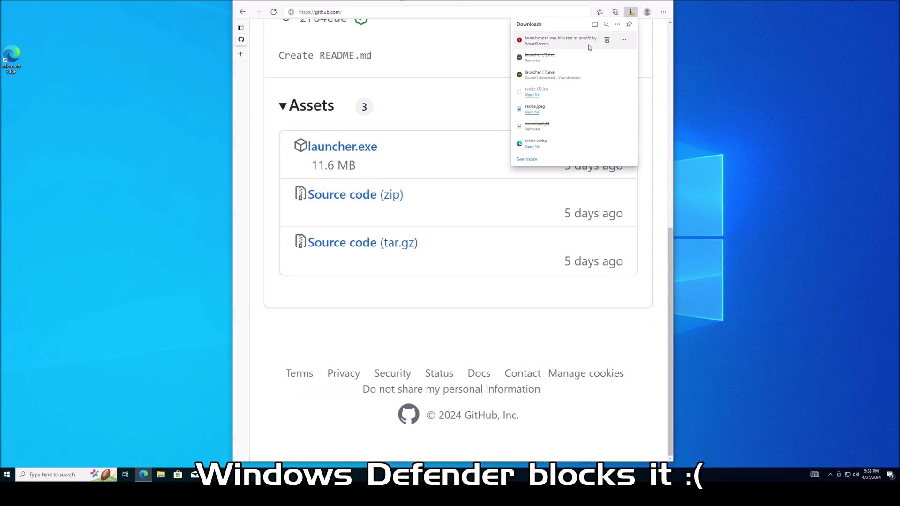
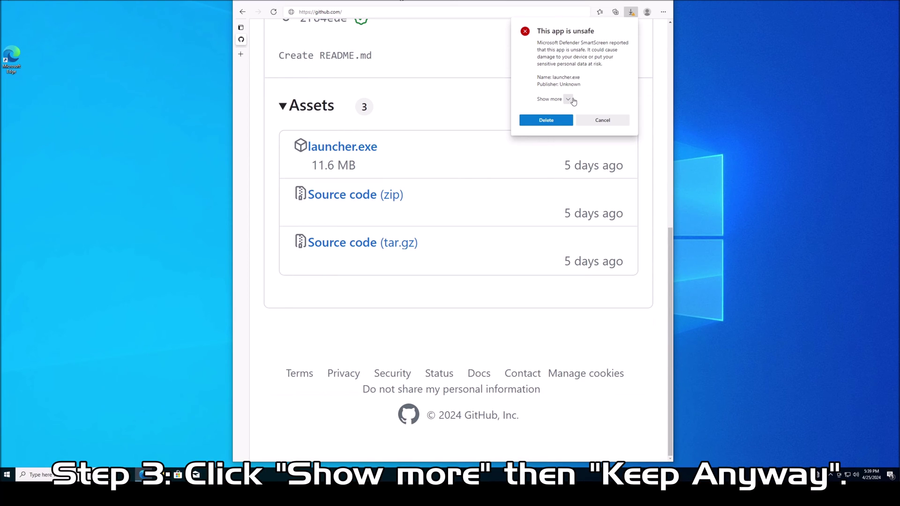
Step: Keep the flagged launcher.exe download anyway, then open Windows Security from the 'Threats found' notification
{"action": "left_click", "coordinate": [573, 101]}
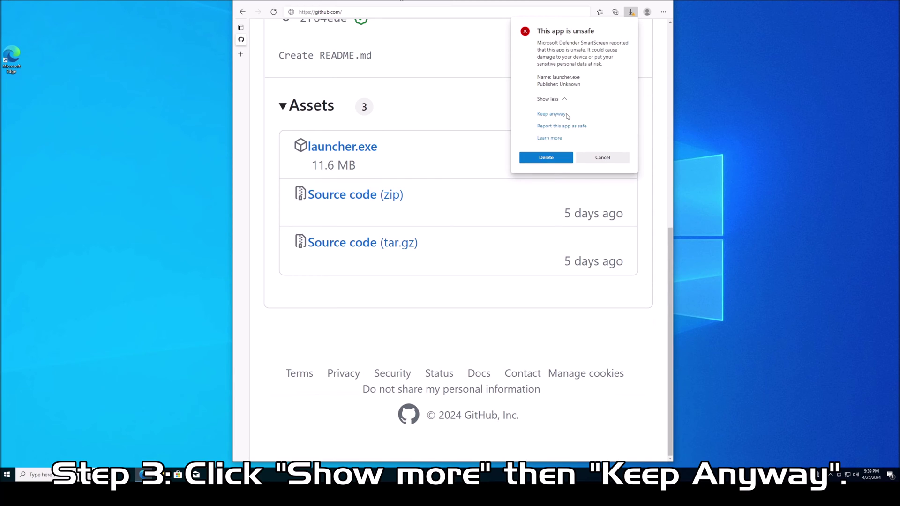
{"action": "left_click", "coordinate": [565, 115]}
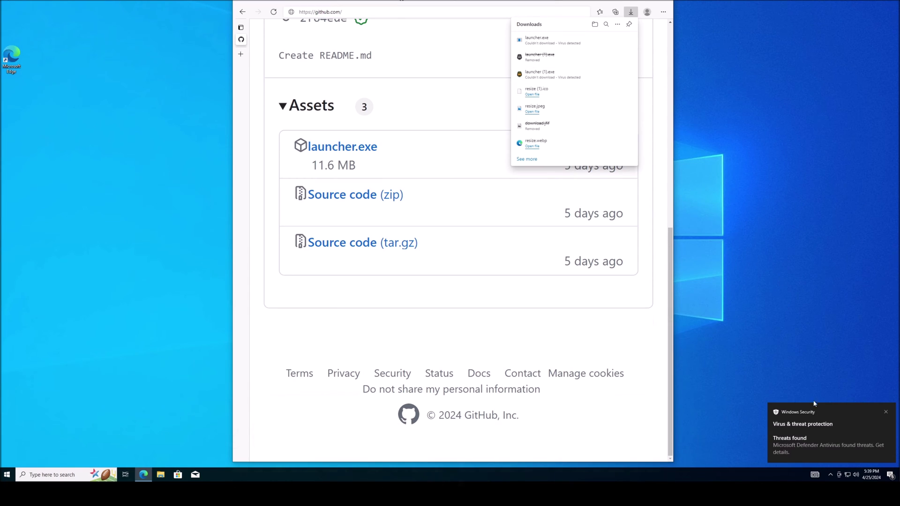
{"action": "left_click", "coordinate": [825, 434]}
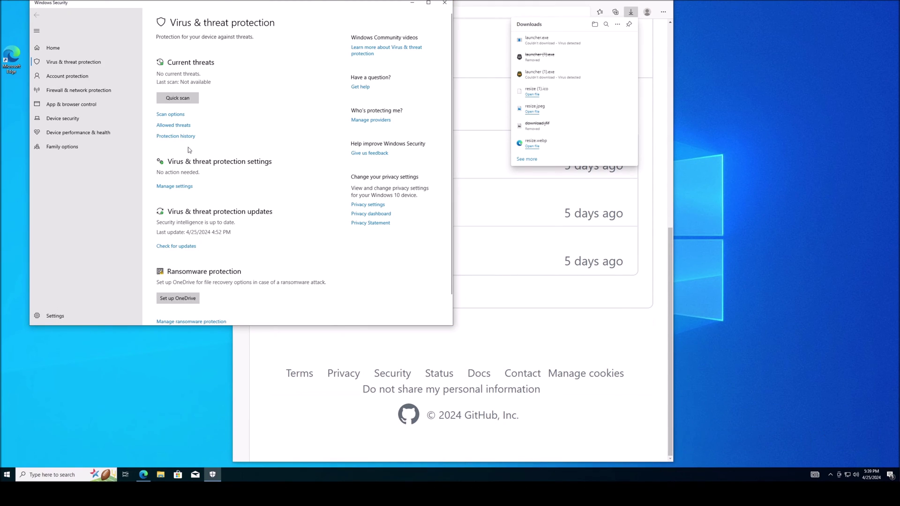
Step: Expand the 5:39 PM Threat blocked entry in Protection history, approving the administrator prompt
{"action": "left_click", "coordinate": [177, 137]}
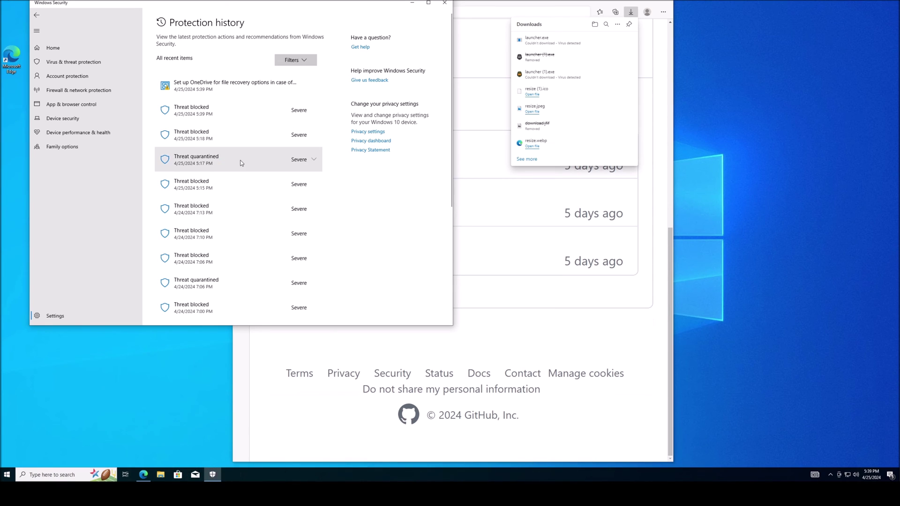
{"action": "scroll", "coordinate": [237, 181], "scroll_direction": "down", "scroll_amount": 3}
{"action": "scroll", "coordinate": [256, 188], "scroll_direction": "down", "scroll_amount": 3}
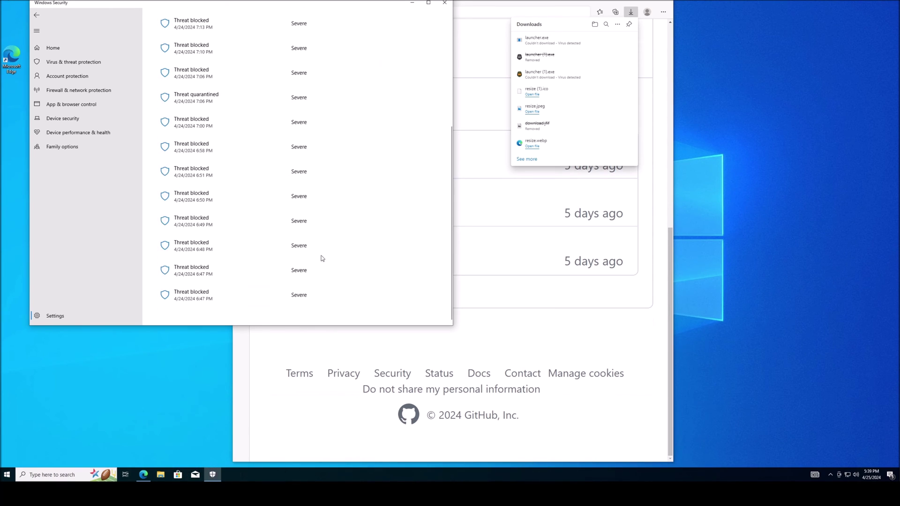
{"action": "scroll", "coordinate": [243, 121], "scroll_direction": "up", "scroll_amount": 4}
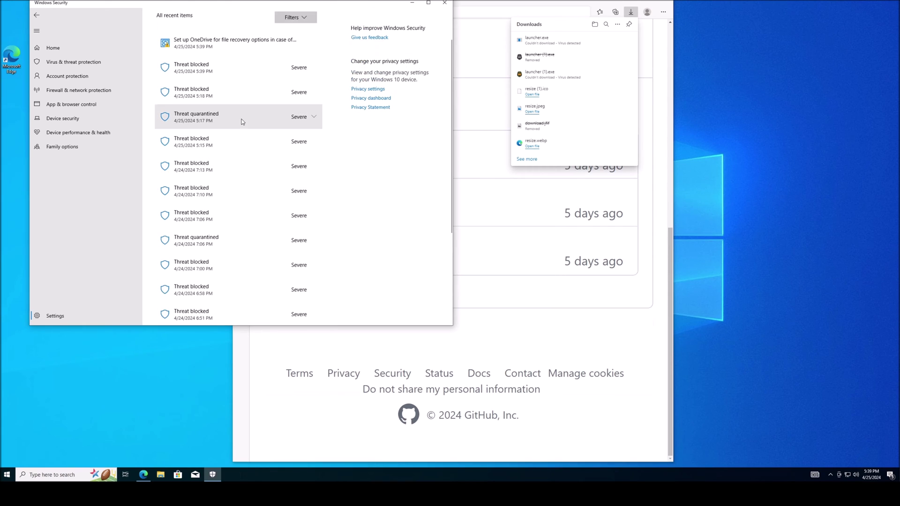
{"action": "scroll", "coordinate": [246, 129], "scroll_direction": "up", "scroll_amount": 2}
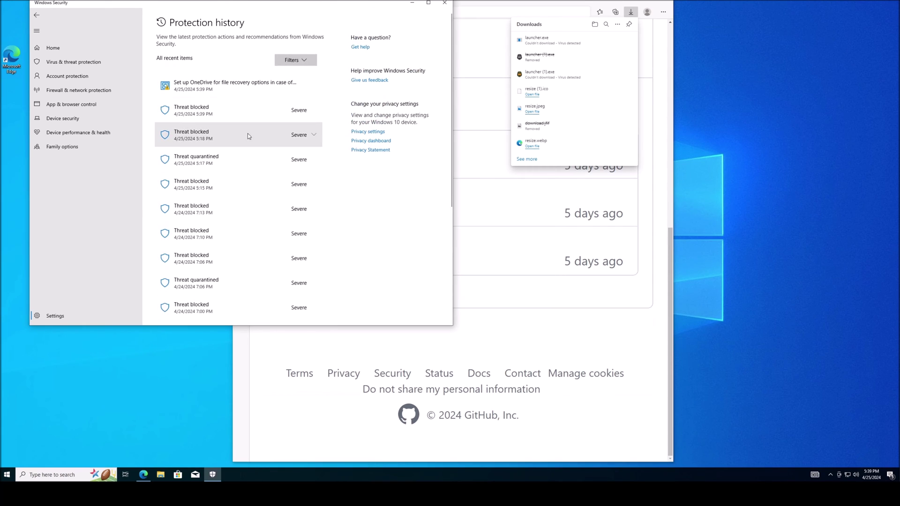
{"action": "left_click", "coordinate": [314, 111]}
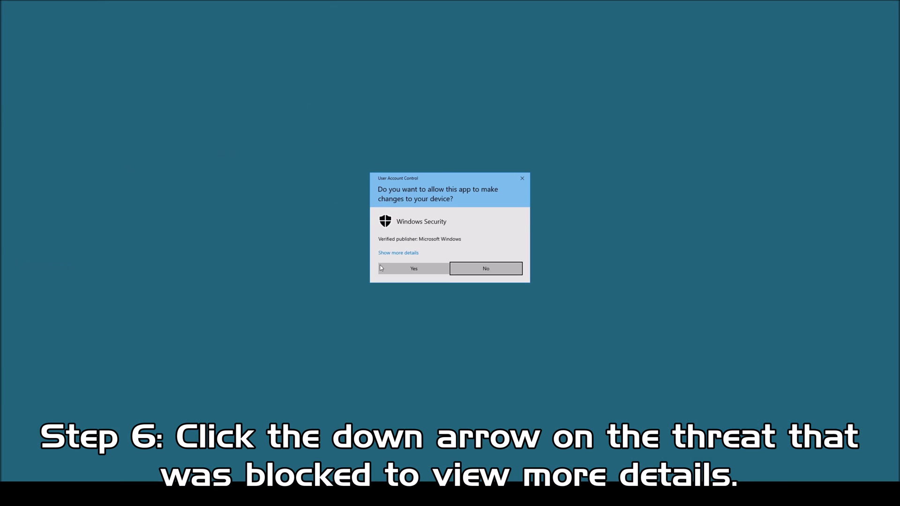
{"action": "left_click", "coordinate": [399, 270]}
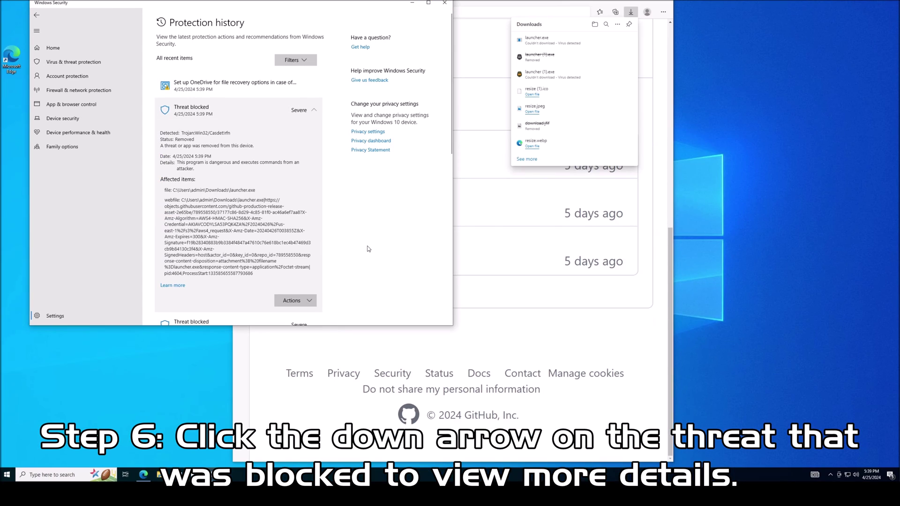
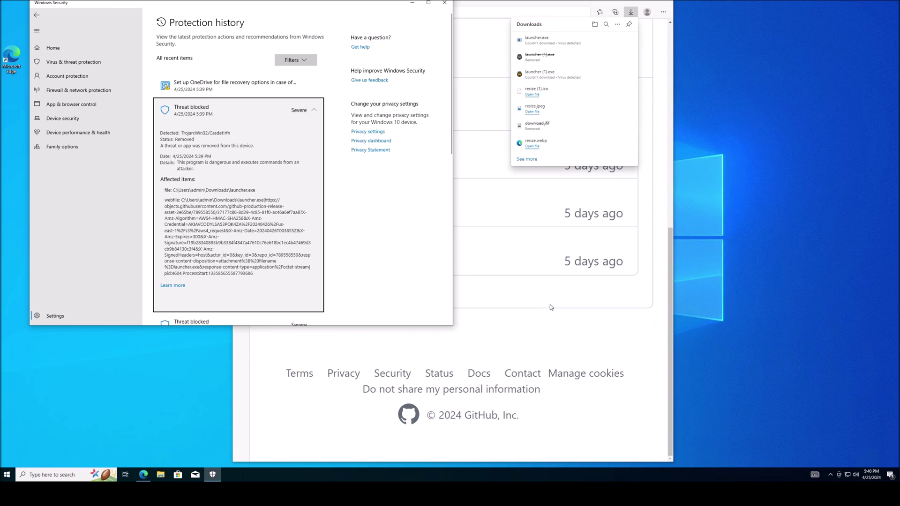
Step: Bring Edge forward and re-download launcher.exe from the GitHub release assets
{"action": "left_click", "coordinate": [559, 307]}
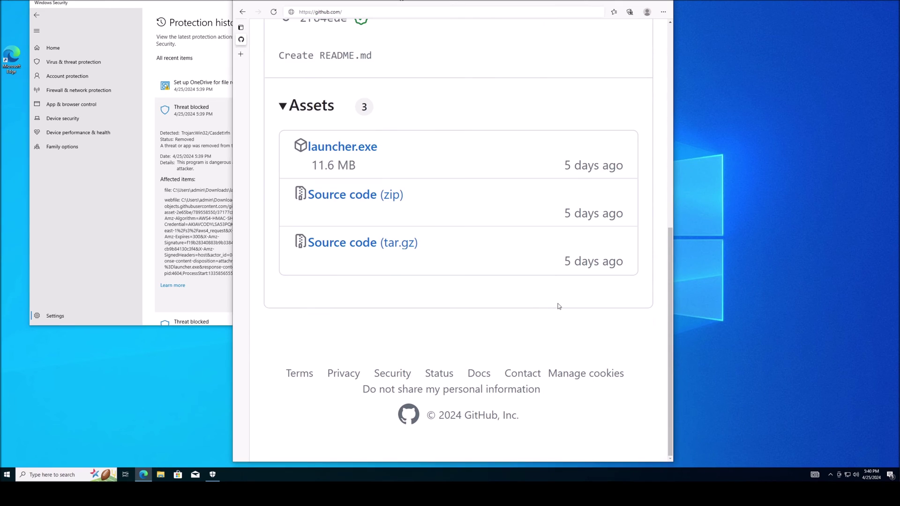
{"action": "left_click", "coordinate": [361, 148]}
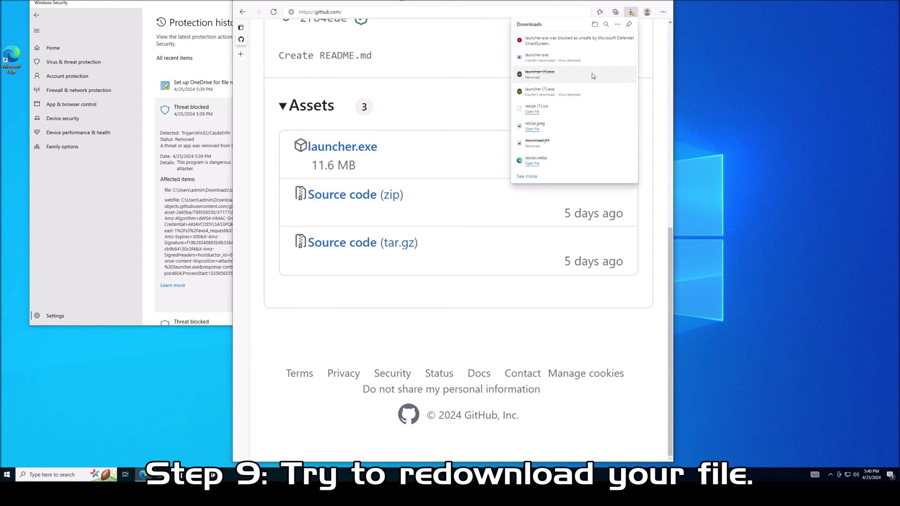
{"action": "mouse_move", "coordinate": [595, 42]}
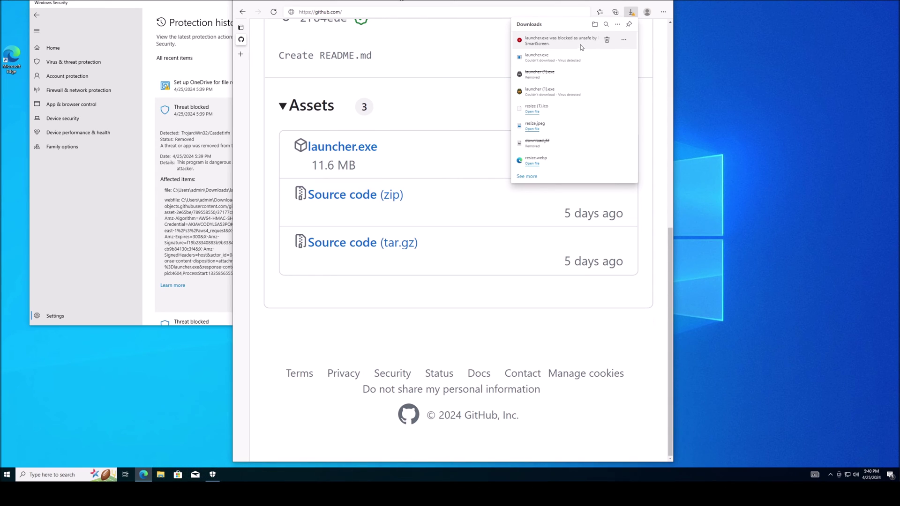
Step: Keep the SmartScreen-blocked launcher.exe download anyway so it completes
{"action": "left_click", "coordinate": [624, 41]}
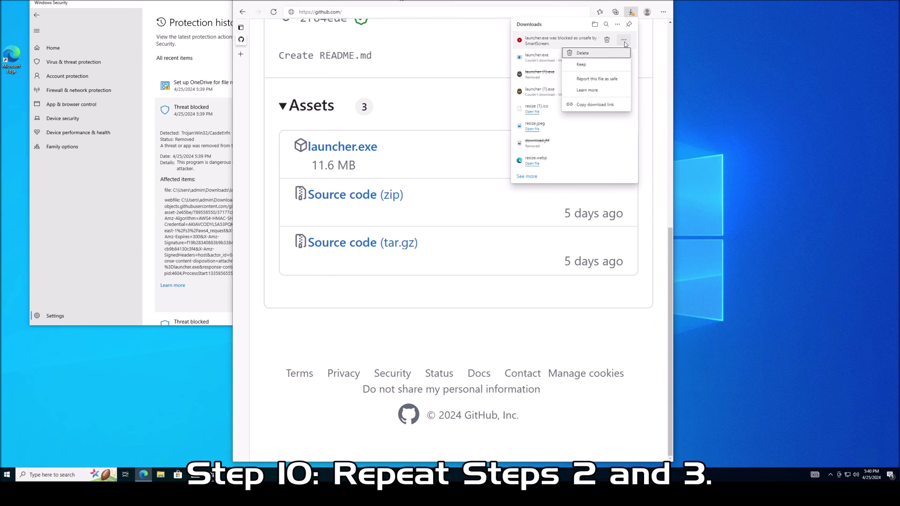
{"action": "left_click", "coordinate": [603, 65]}
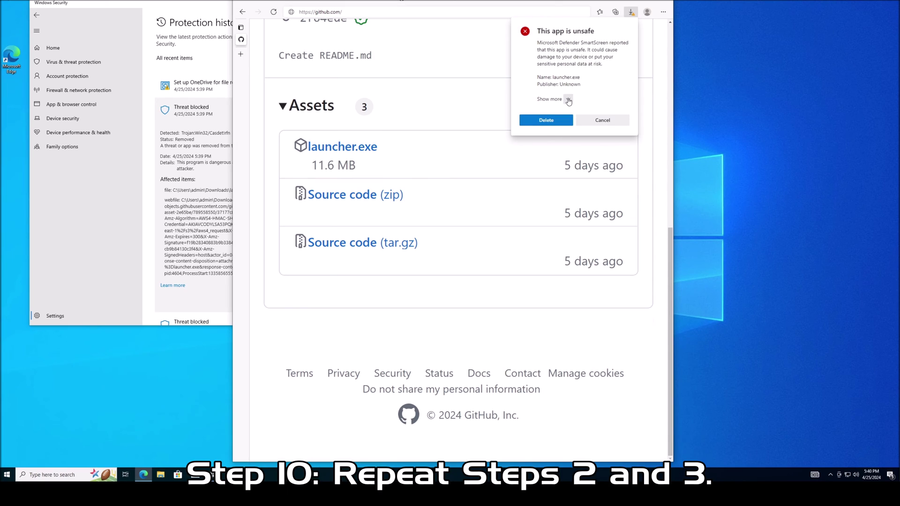
{"action": "left_click", "coordinate": [568, 100]}
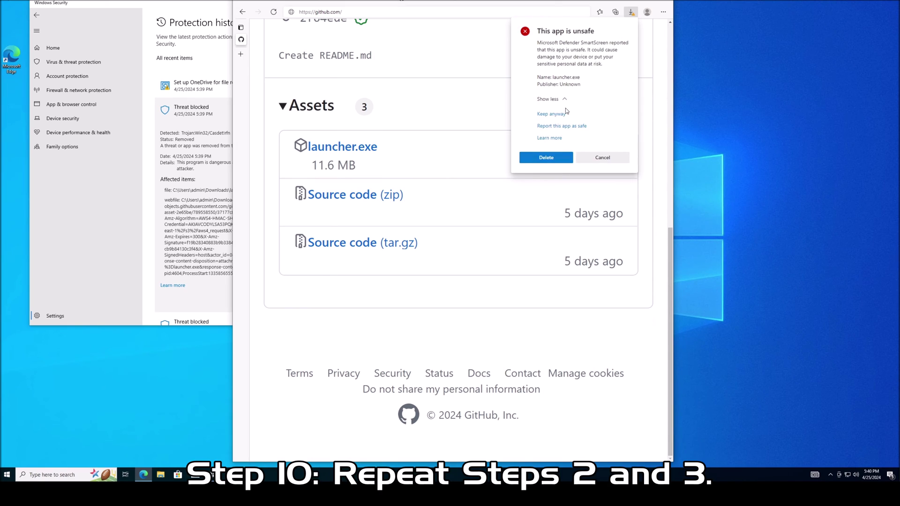
{"action": "left_click", "coordinate": [551, 114]}
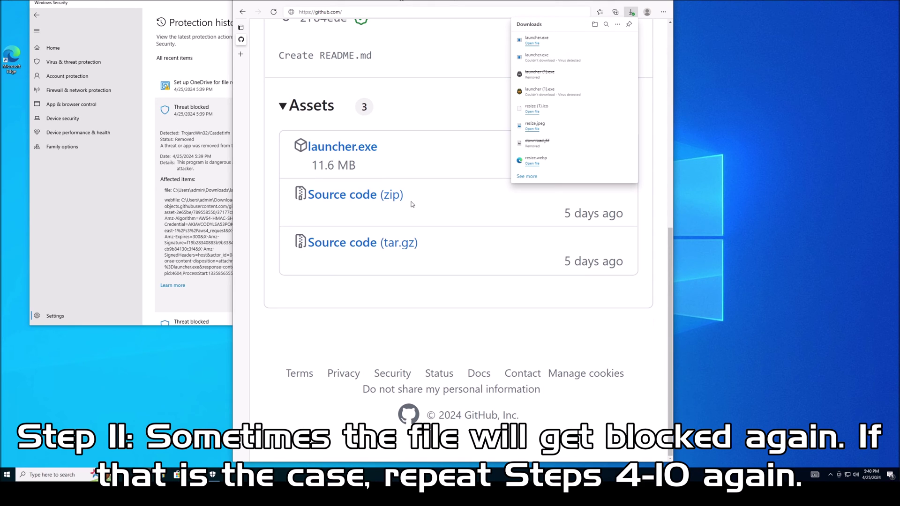
Step: Bring the Windows Security Protection history window in front of Edge
{"action": "left_click", "coordinate": [218, 66]}
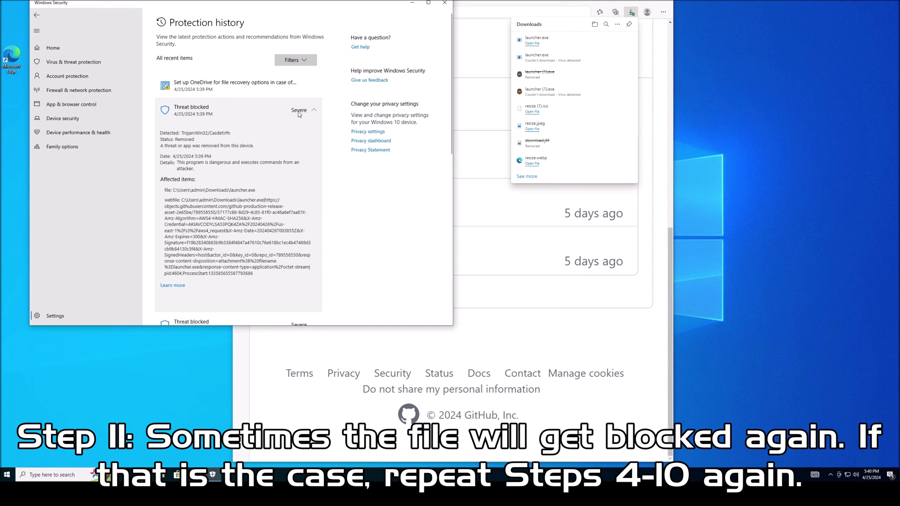
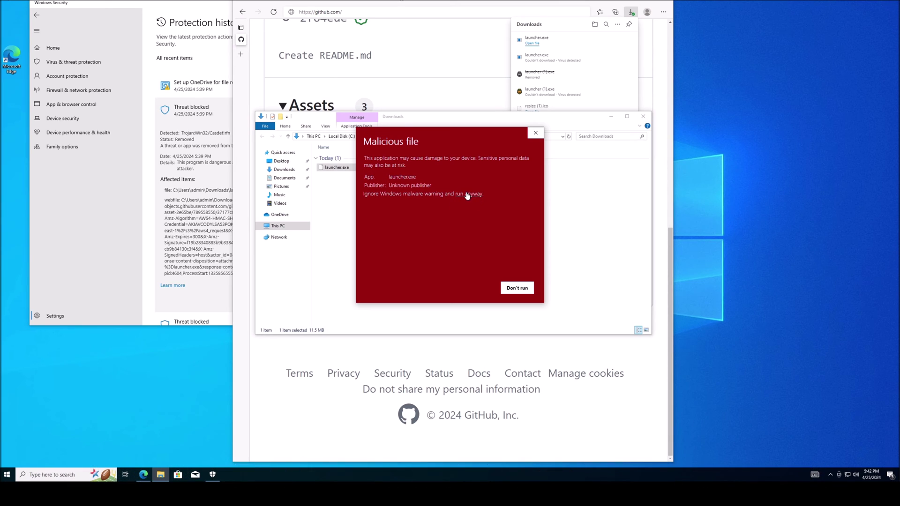
Step: Refuse to run the flagged launcher.exe from the SmartScreen malicious-file warning
{"action": "left_click", "coordinate": [467, 194]}
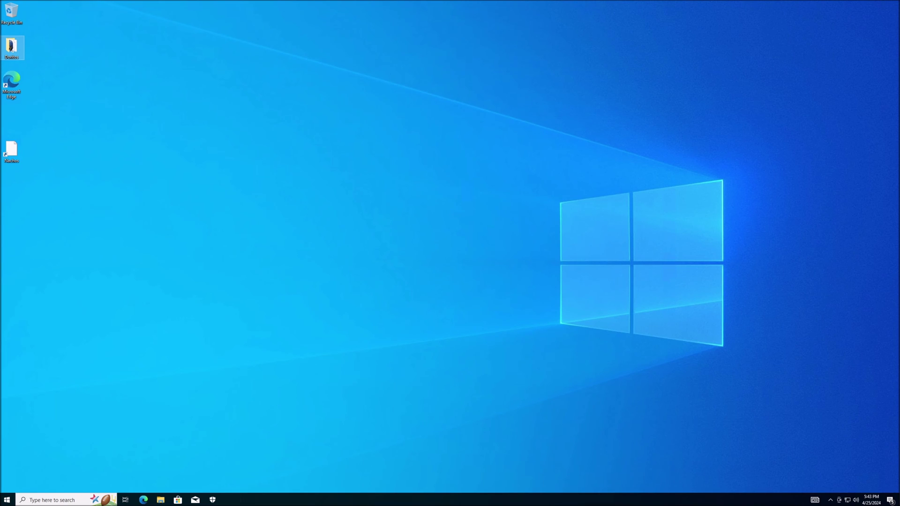
Step: Open the Doritos game folder from the desktop in File Explorer
{"action": "double_click", "coordinate": [11, 47]}
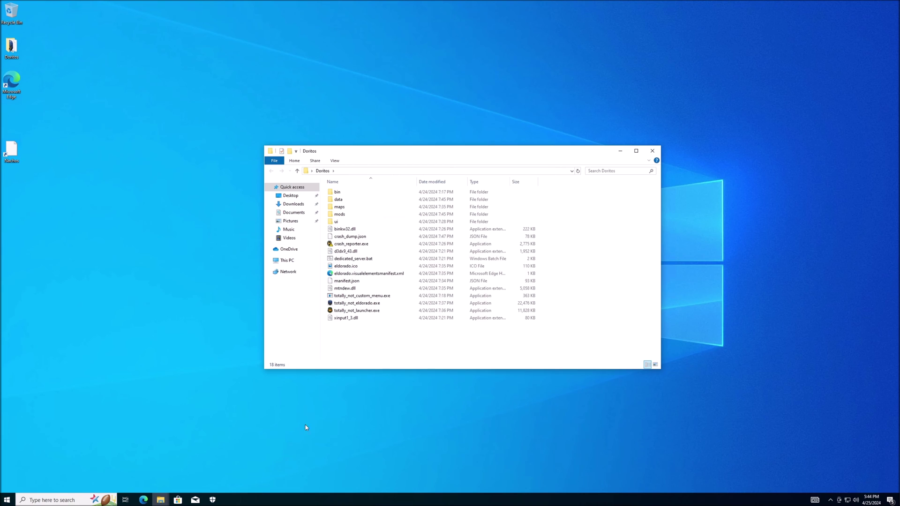
Step: In Windows Security, go to Virus & threat protection settings and scroll to Exclusions
{"action": "left_click", "coordinate": [212, 500]}
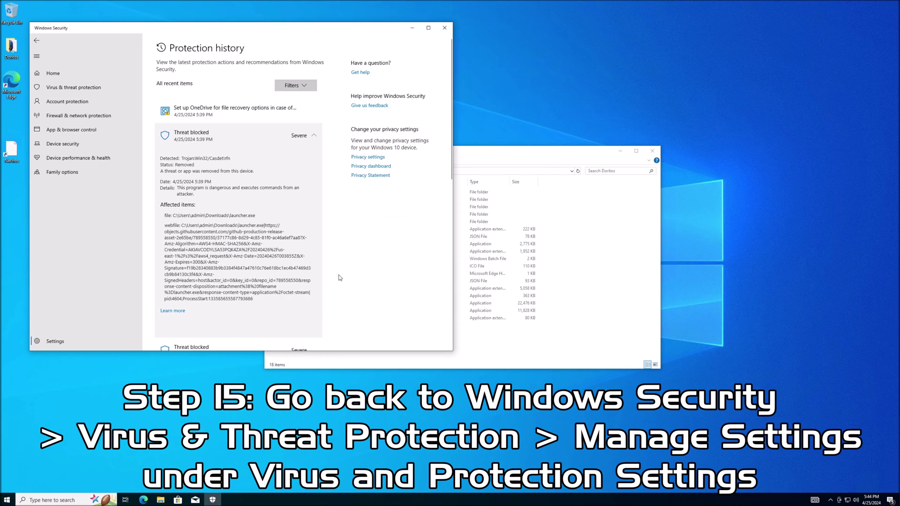
{"action": "left_click", "coordinate": [61, 73]}
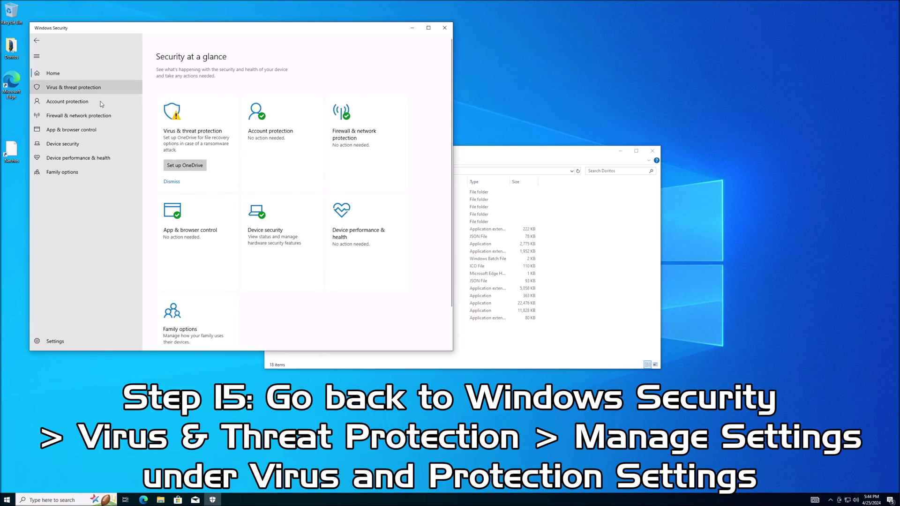
{"action": "left_click", "coordinate": [185, 121]}
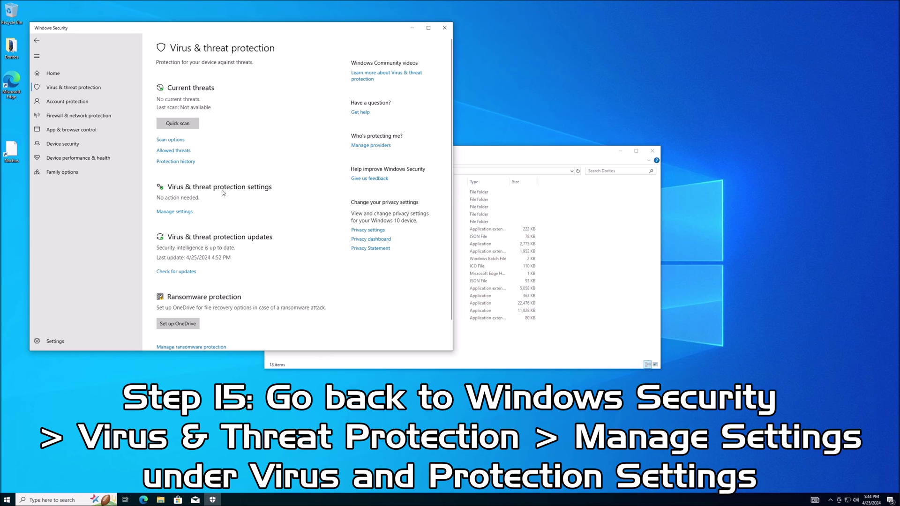
{"action": "left_click", "coordinate": [177, 215]}
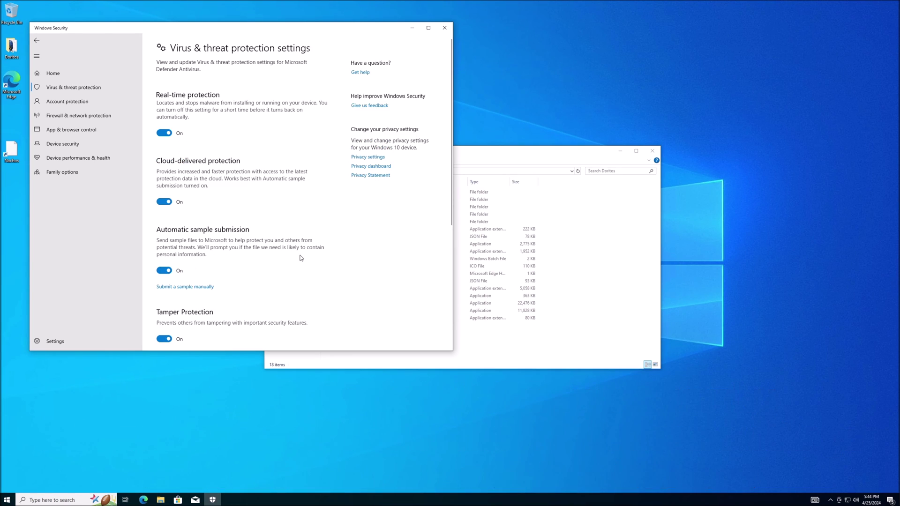
{"action": "scroll", "coordinate": [307, 250], "scroll_direction": "down", "scroll_amount": 5}
{"action": "scroll", "coordinate": [309, 247], "scroll_direction": "down", "scroll_amount": 3}
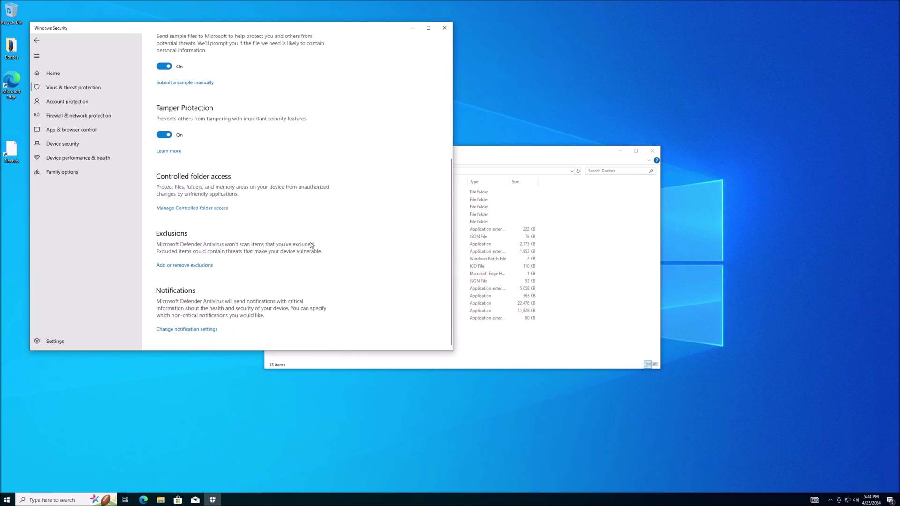
Step: Open Add or remove exclusions and approve the administrator permission prompt
{"action": "left_click", "coordinate": [173, 266]}
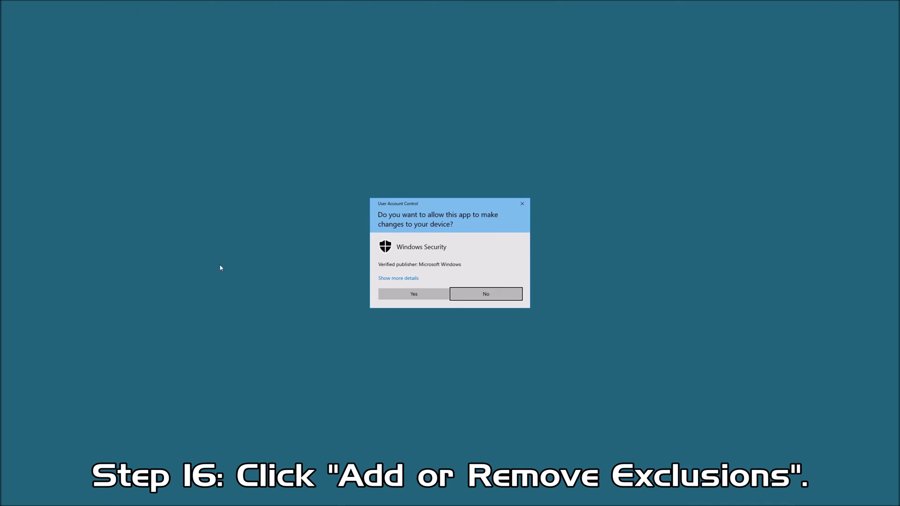
{"action": "left_click", "coordinate": [413, 294]}
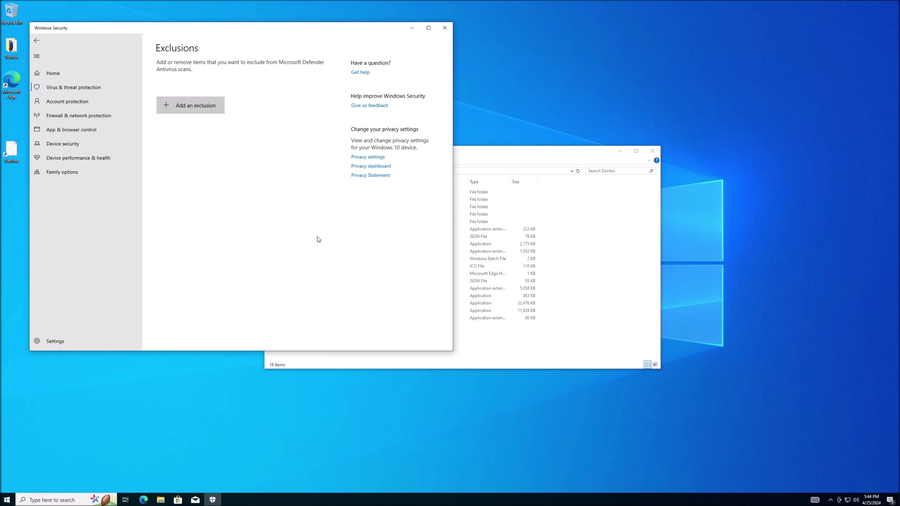
Step: Add totally_not_custom_menu.exe from Desktop\Doritos as a file exclusion
{"action": "left_click", "coordinate": [195, 112]}
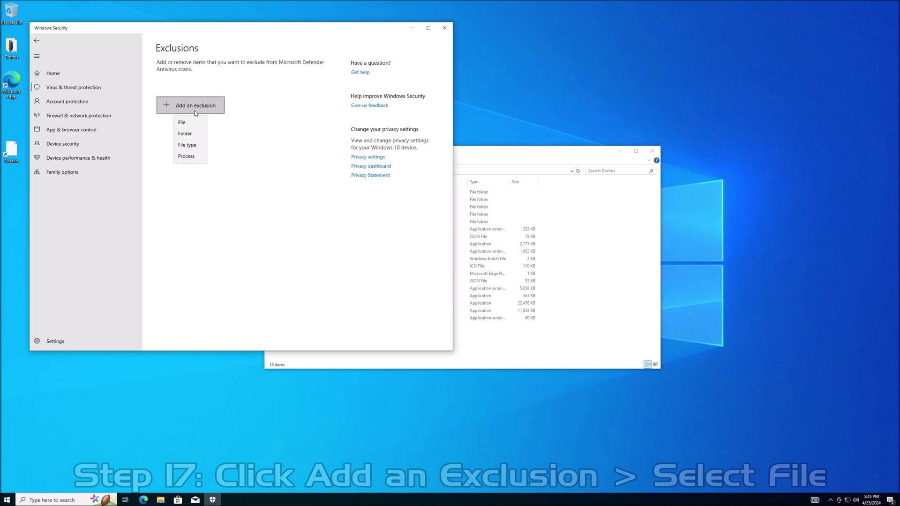
{"action": "left_click", "coordinate": [185, 122]}
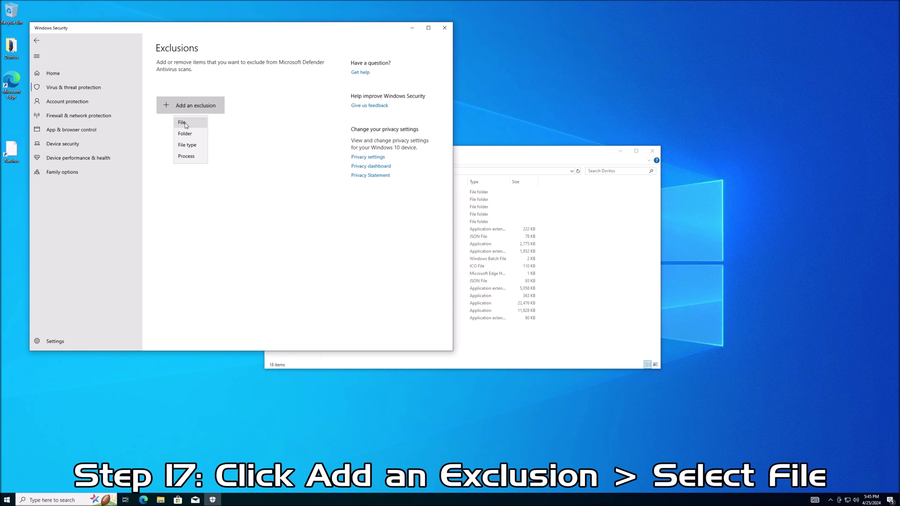
{"action": "left_click", "coordinate": [227, 116]}
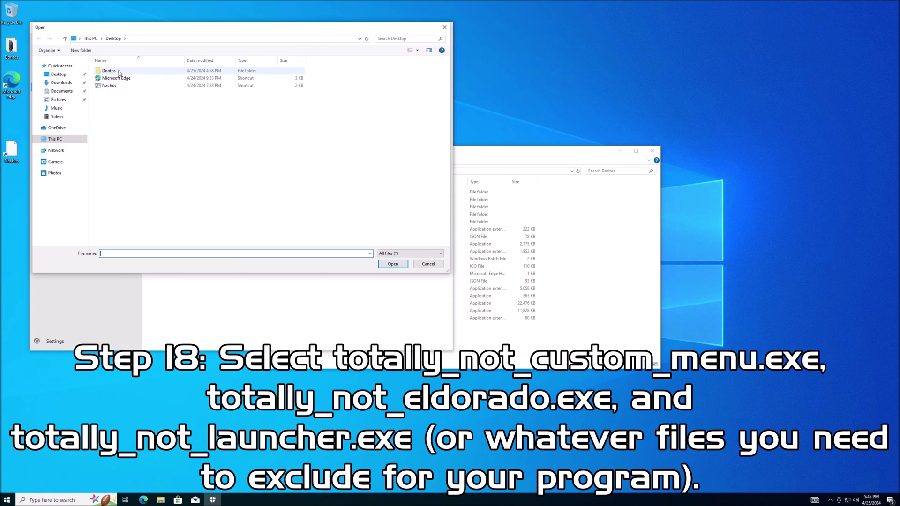
{"action": "double_click", "coordinate": [120, 72]}
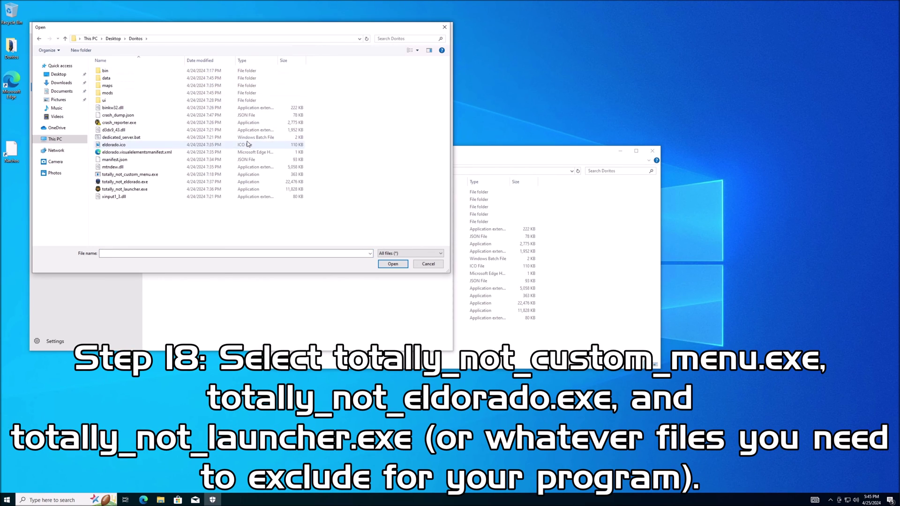
{"action": "double_click", "coordinate": [140, 174]}
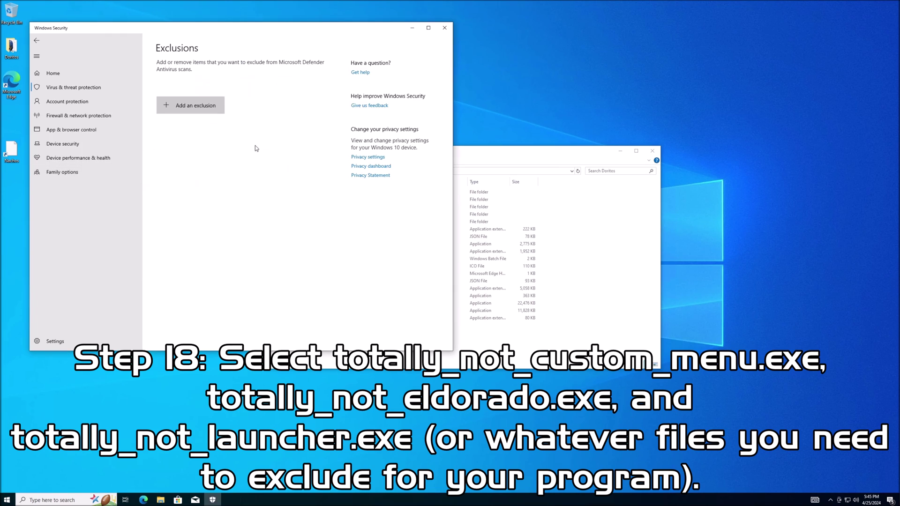
Step: Add totally_not_eldorado.exe from the Doritos folder as a second file exclusion
{"action": "left_click", "coordinate": [197, 107]}
{"action": "left_click", "coordinate": [184, 122]}
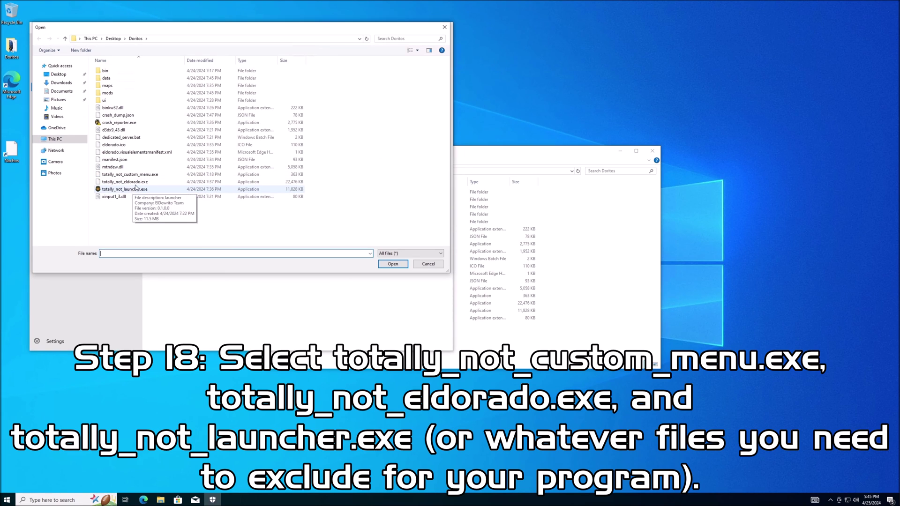
{"action": "double_click", "coordinate": [138, 183]}
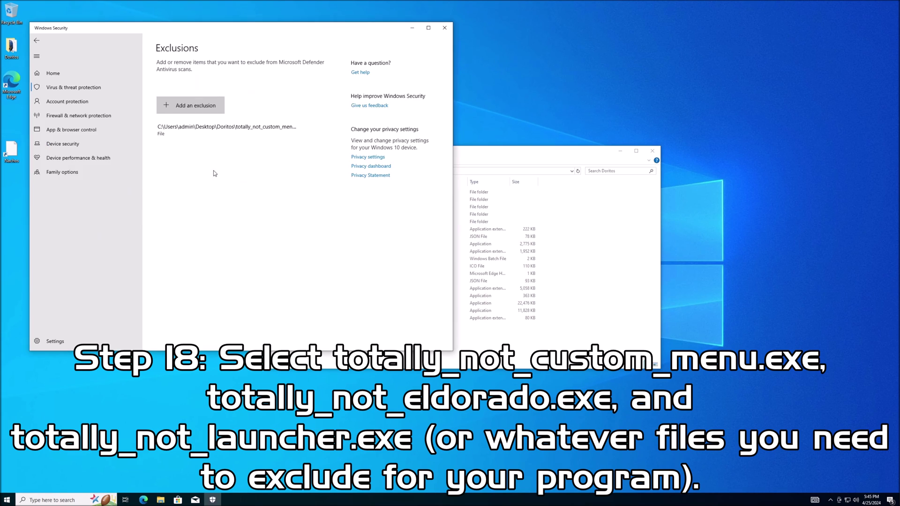
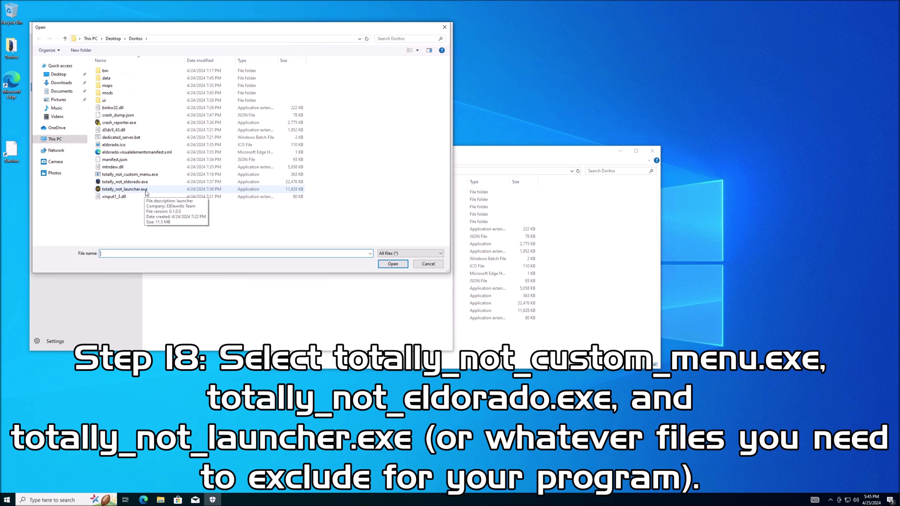
Step: Pick totally_not_launcher.exe from the Doritos folder as a Defender file exclusion
{"action": "double_click", "coordinate": [145, 195]}
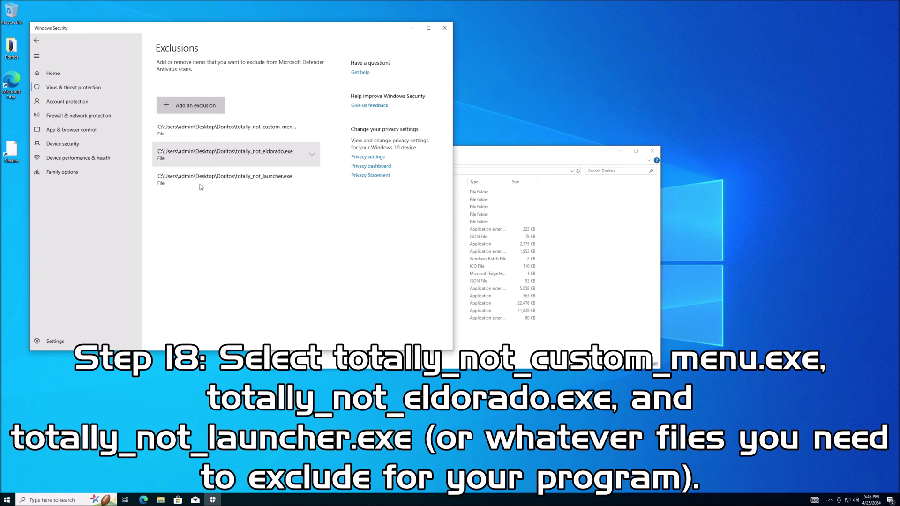
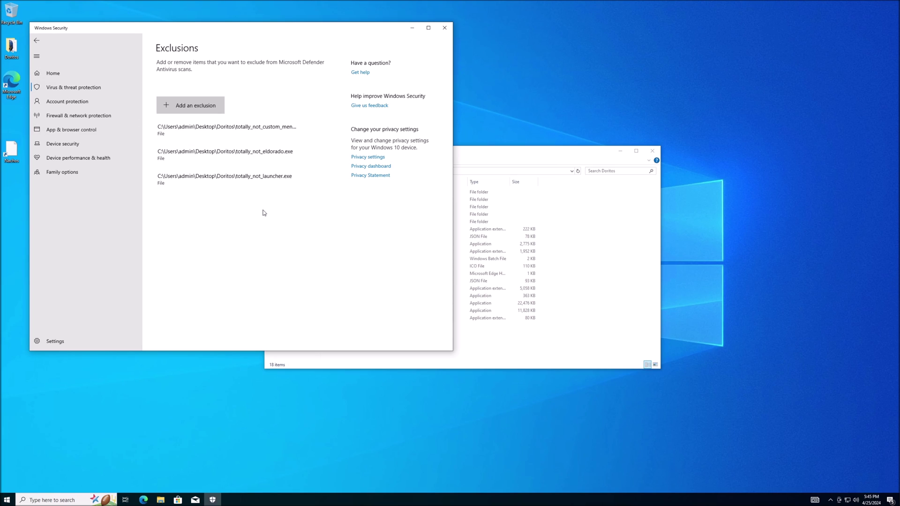
Step: Close Windows Security with its three Doritos exclusions, returning to the Doritos folder in File Explorer
{"action": "left_click", "coordinate": [444, 28]}
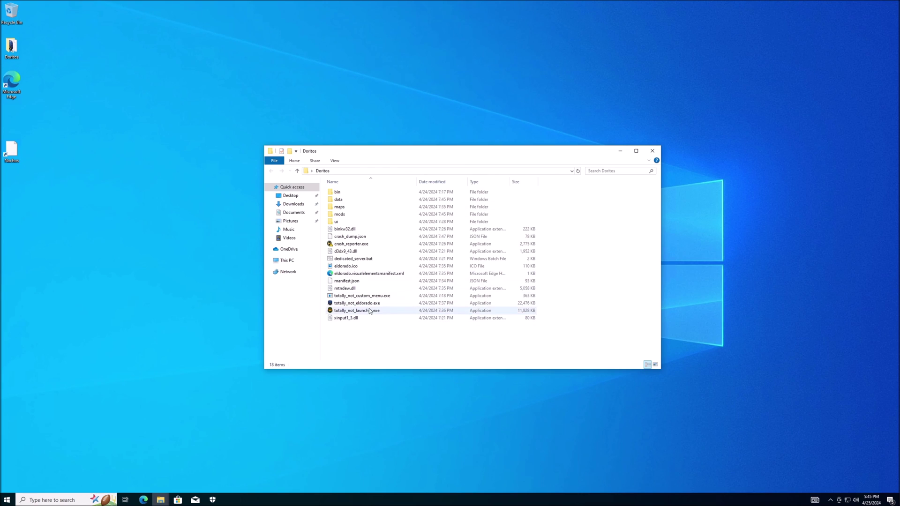